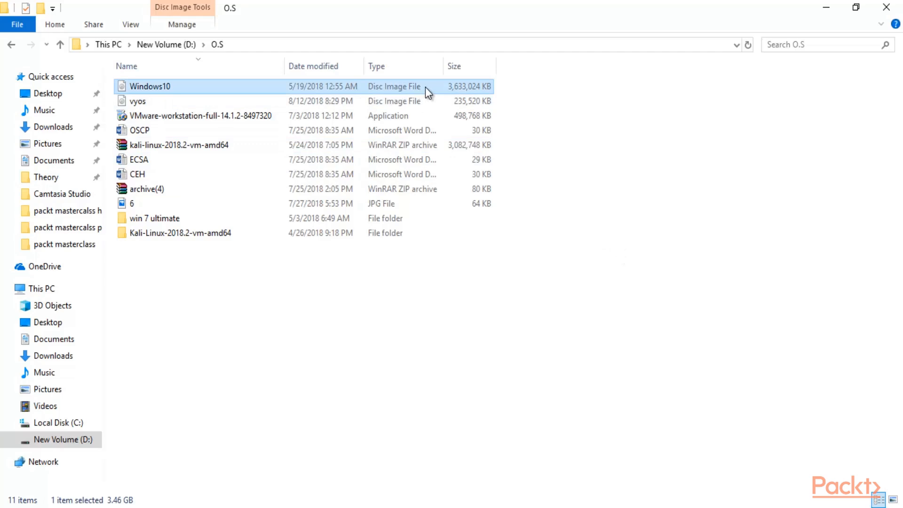
Step: Examine the O.S folder's Windows10 disc image, the extraction options of the kali-linux-2018.2-vm-amd64 archive and the contents of its extracted folder
click(200, 146)
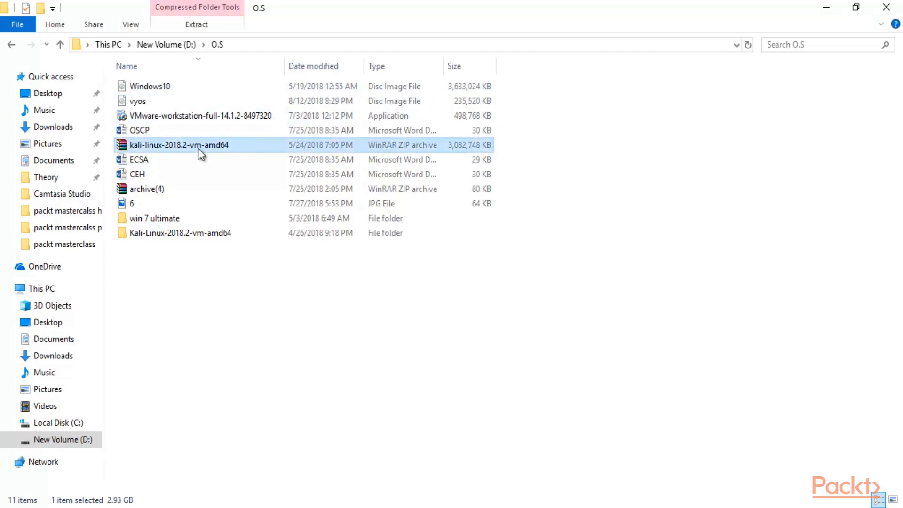
right_click(243, 144)
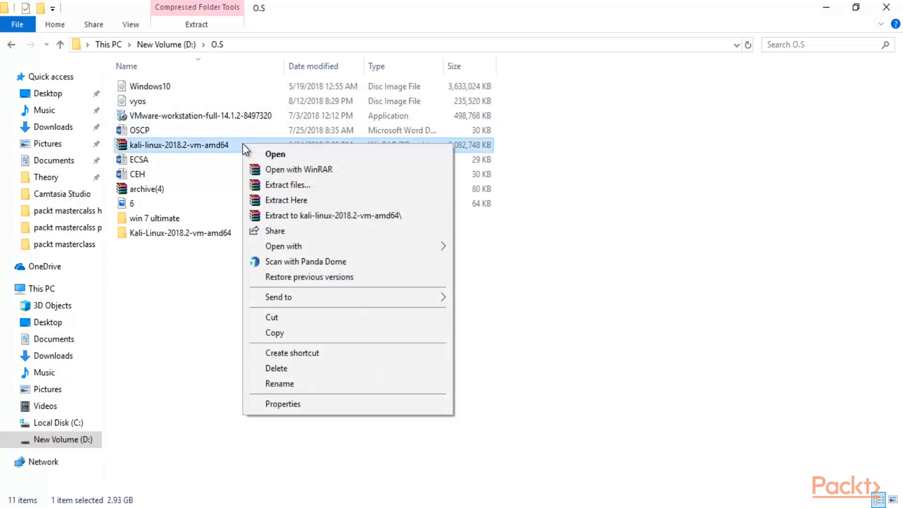
click(556, 216)
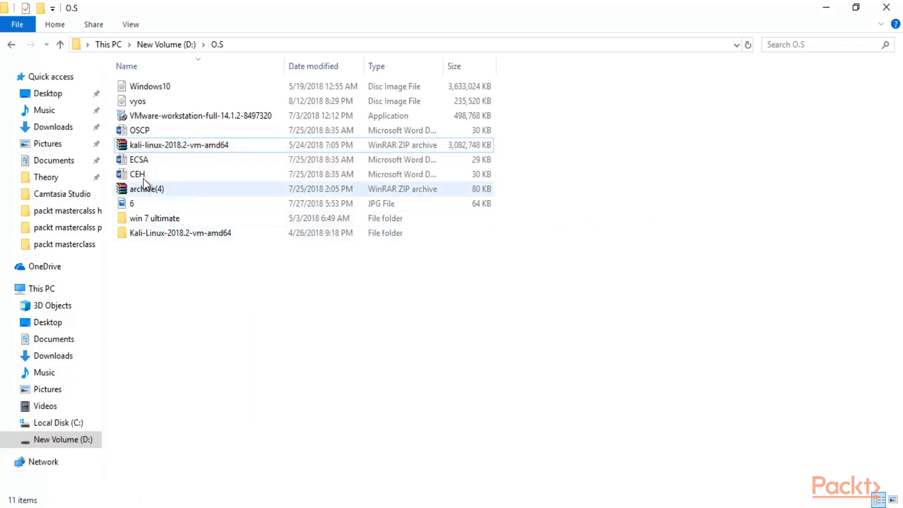
click(190, 234)
double_click(209, 233)
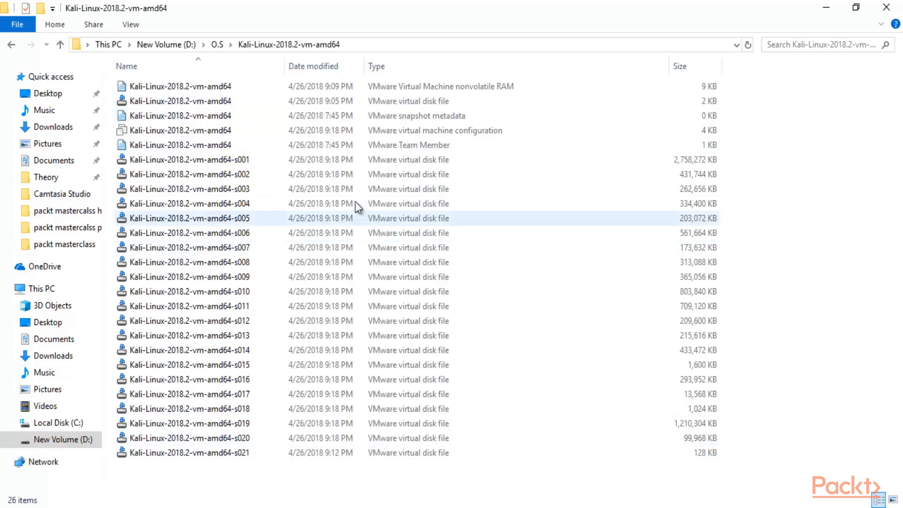
click(12, 46)
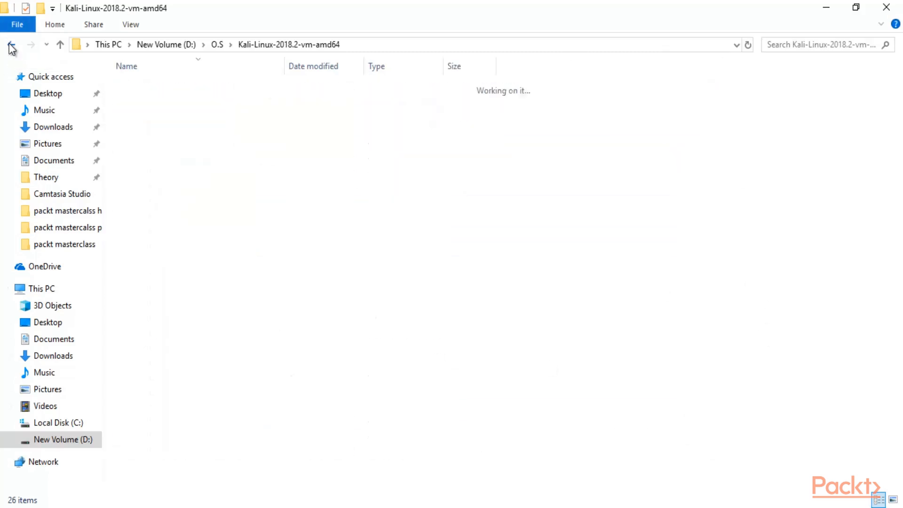
click(193, 85)
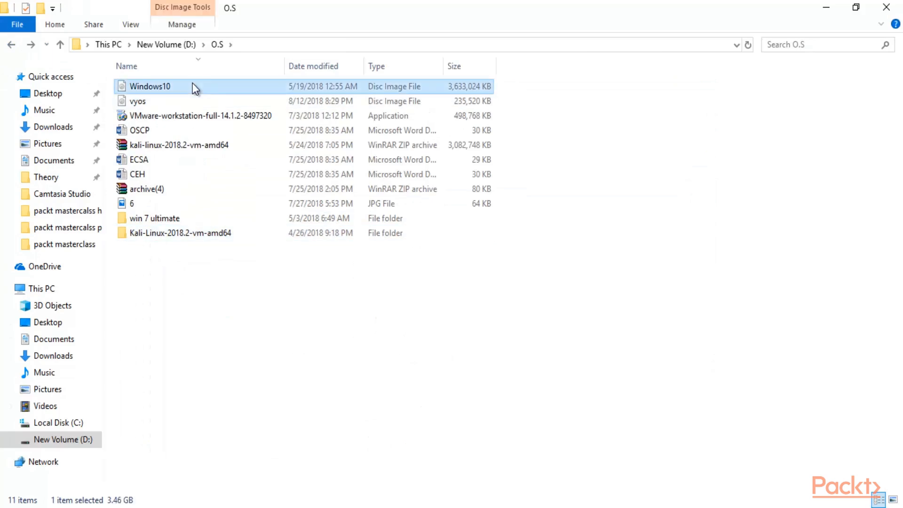
click(585, 193)
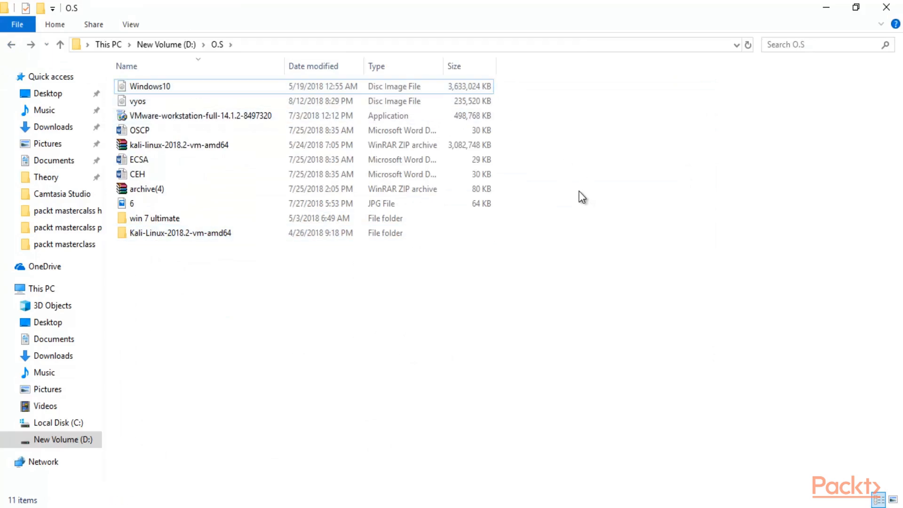
click(407, 88)
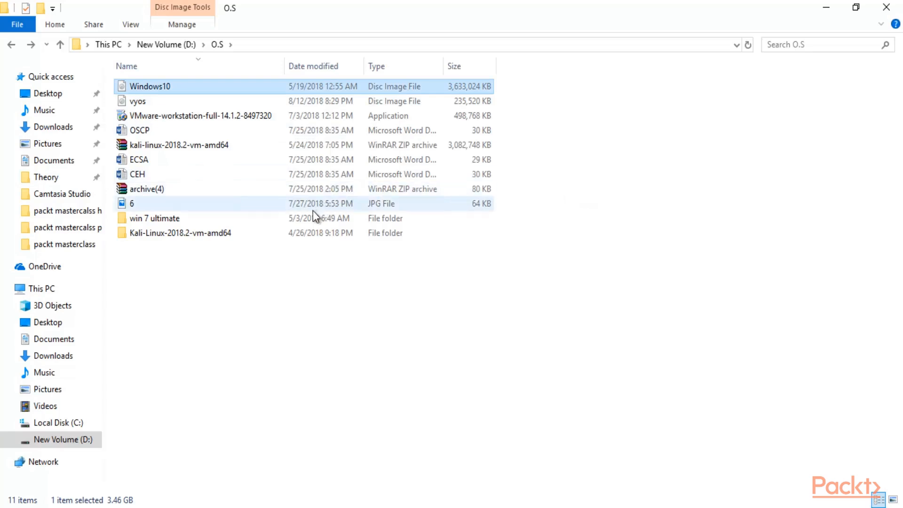
click(306, 231)
click(685, 241)
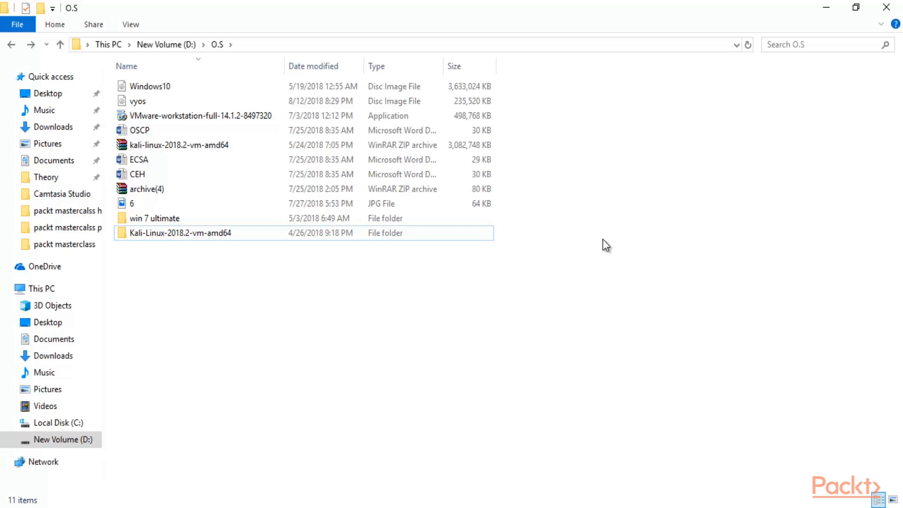
Step: Switch to VMware Workstation and start creating a new virtual machine, proceeding to the guest operating system installation source
click(472, 507)
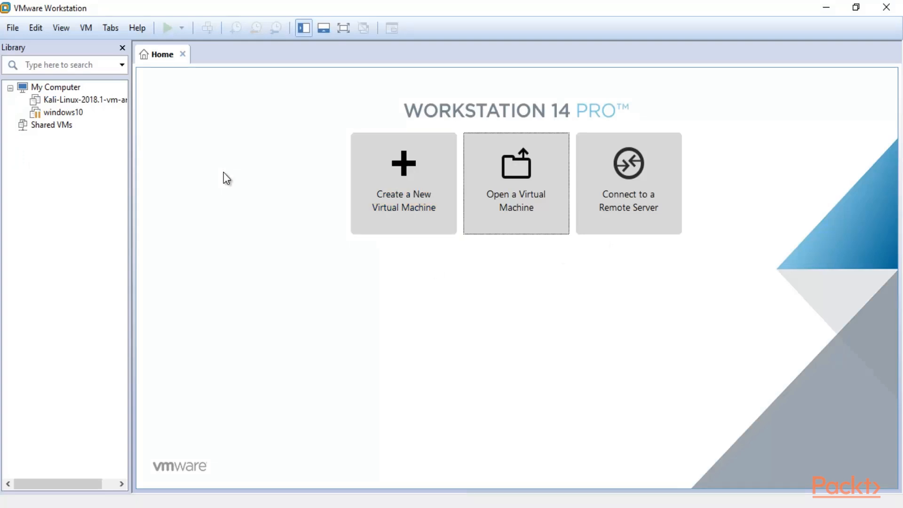
click(13, 29)
click(24, 43)
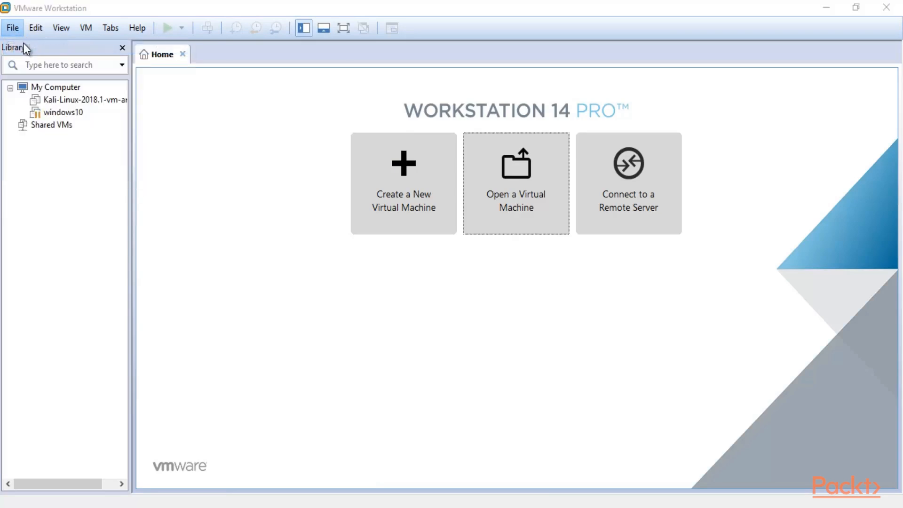
click(498, 390)
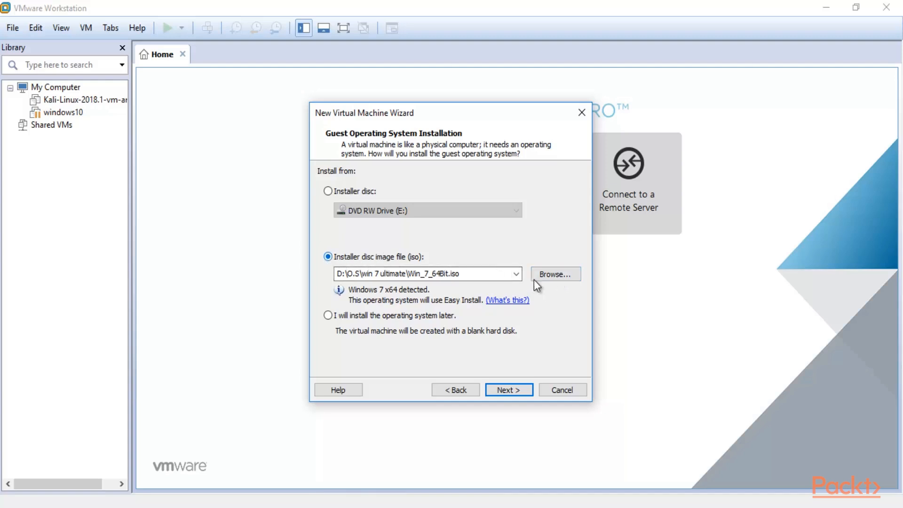
Step: Choose the Windows10 disc image from the O.S folder on drive D as the guest operating system's installer image
click(554, 274)
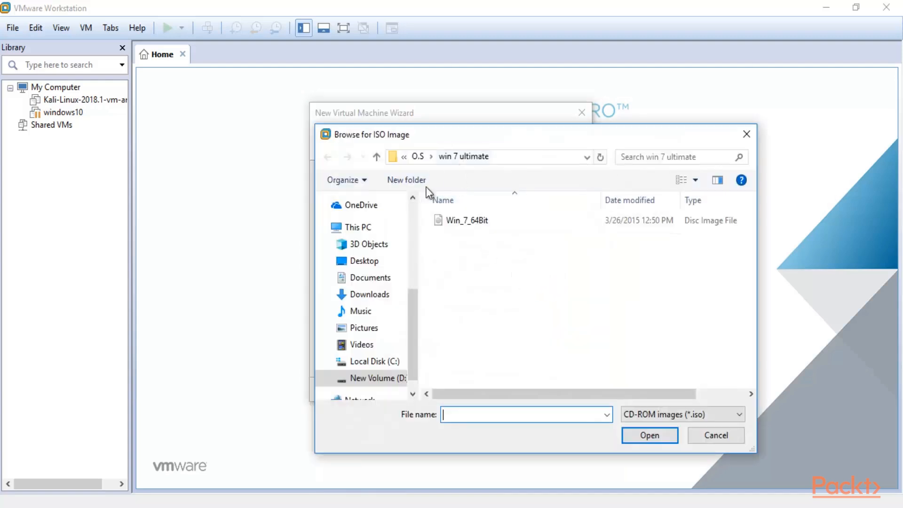
click(377, 378)
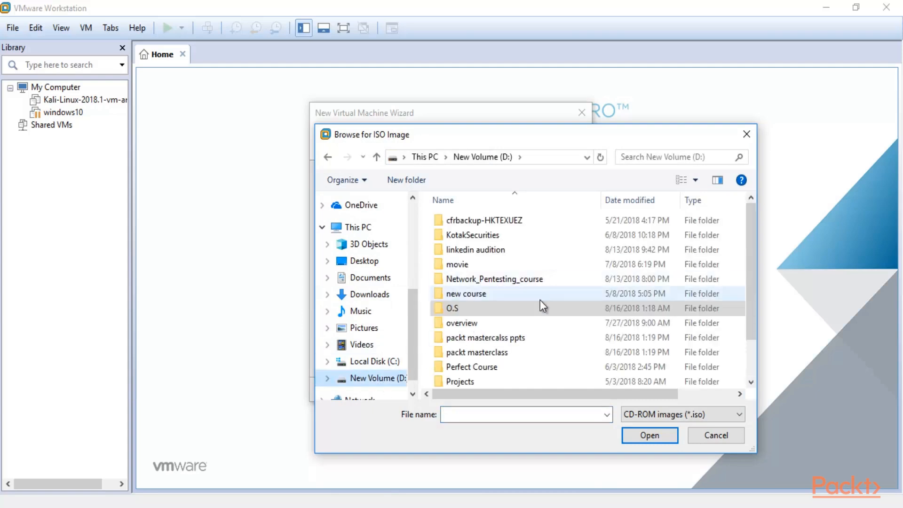
double_click(534, 306)
drag(504, 136, 482, 125)
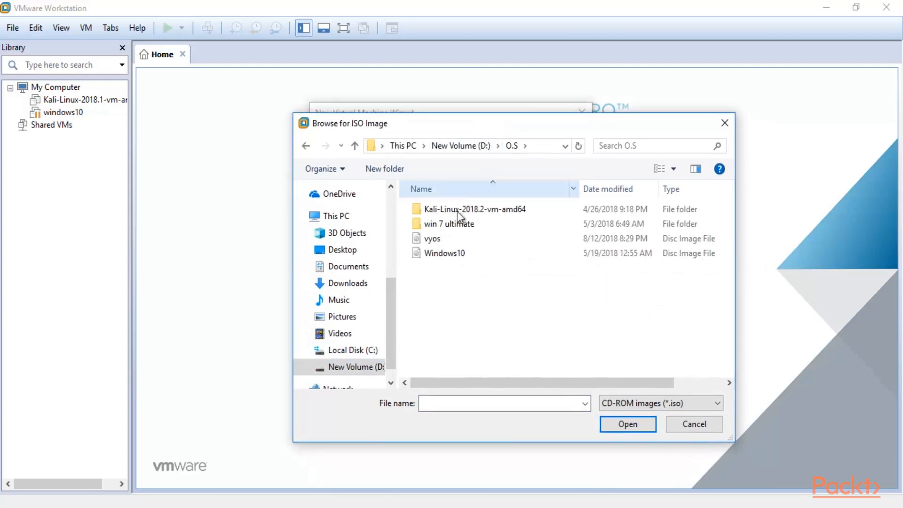
click(450, 254)
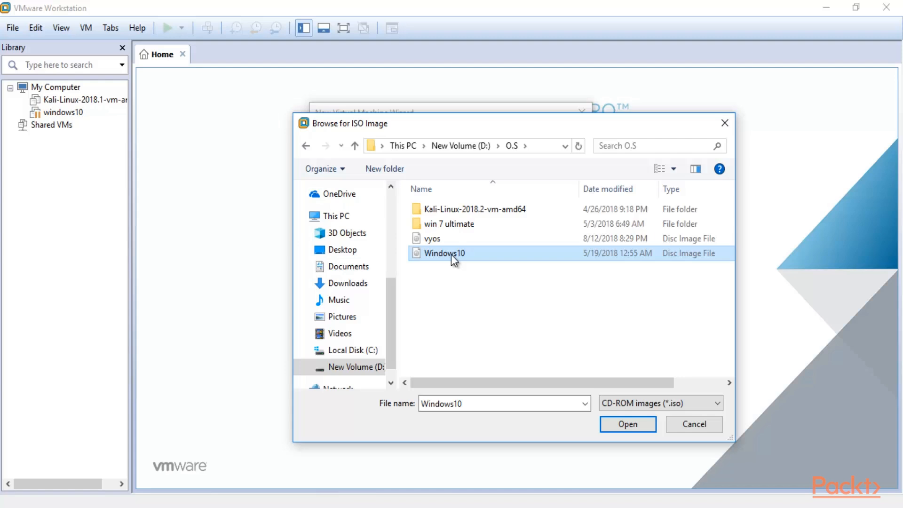
click(622, 426)
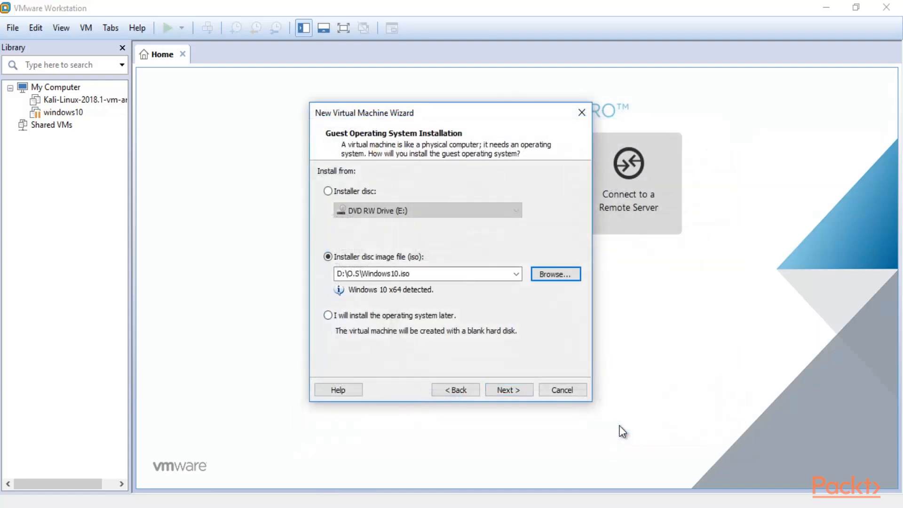
click(510, 390)
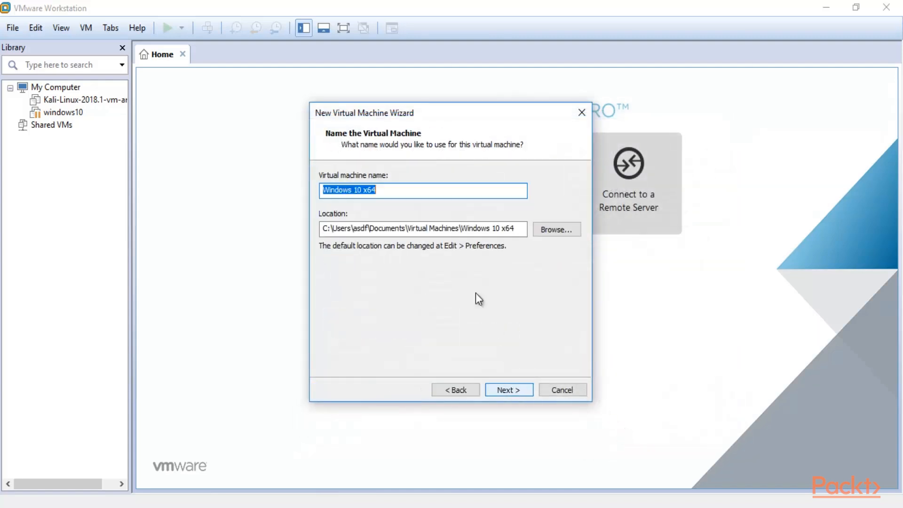
Step: Name the virtual machine Windows and accept its default storage location
click(405, 187)
double_click(404, 187)
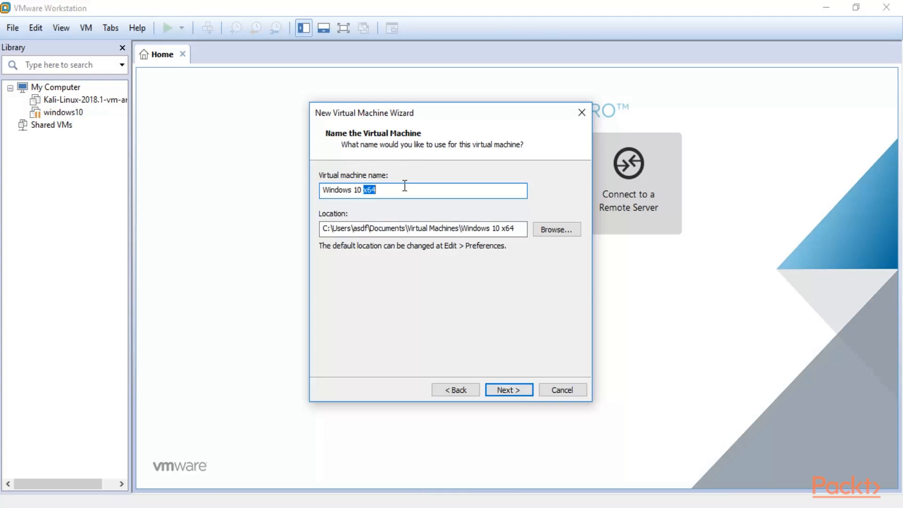
key(BackSpace)
key(BackSpace)
key(BackSpace)
key(BackSpace)
click(511, 391)
Step: Keep the maximum disk size at 60 GB and store the virtual disk as a single file
drag(416, 211, 438, 209)
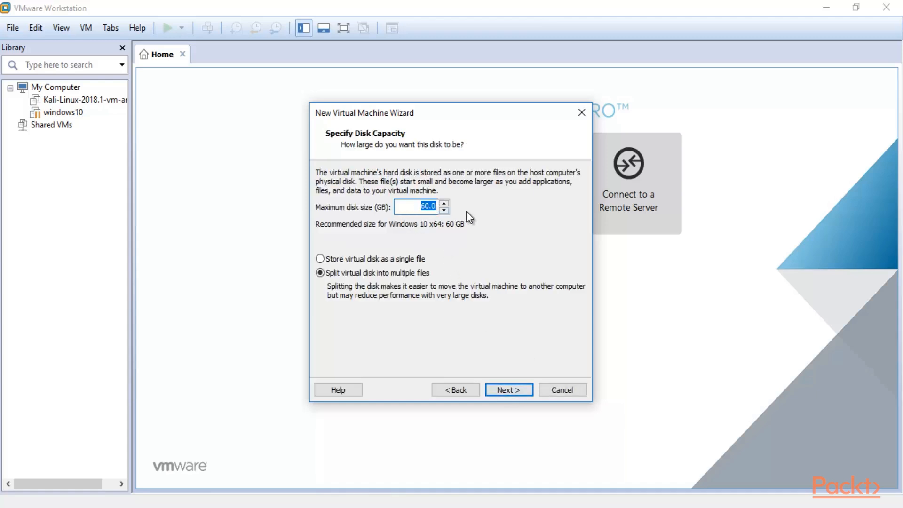
click(424, 209)
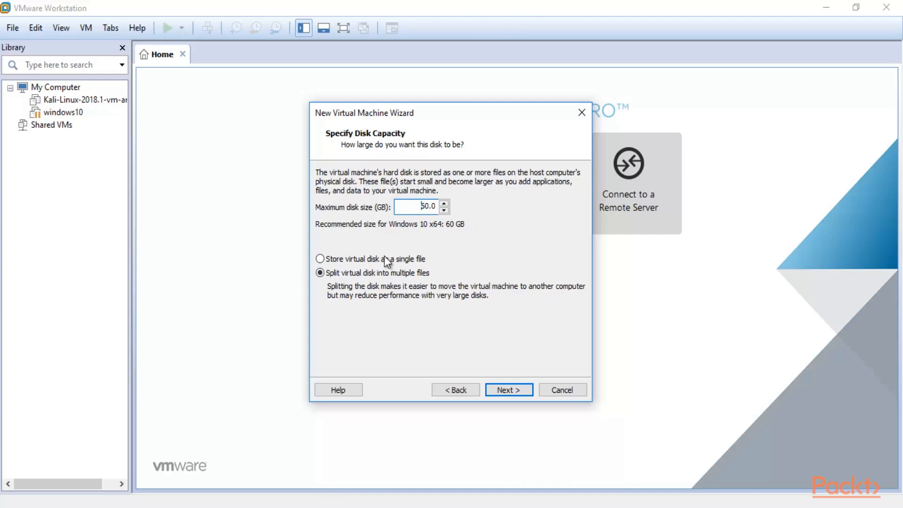
click(334, 259)
click(494, 388)
Step: Customize the hardware so the network adapter uses a Bridged connection, and finish creating the virtual machine
click(378, 310)
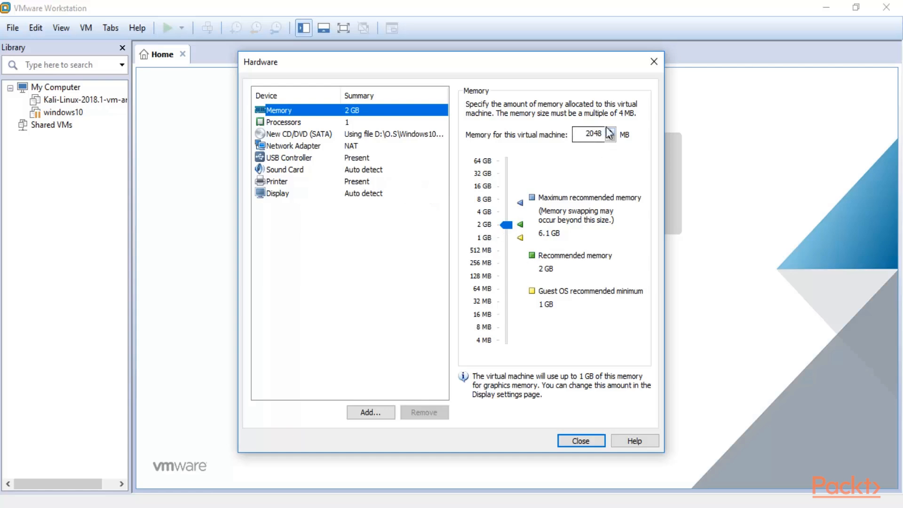
click(354, 146)
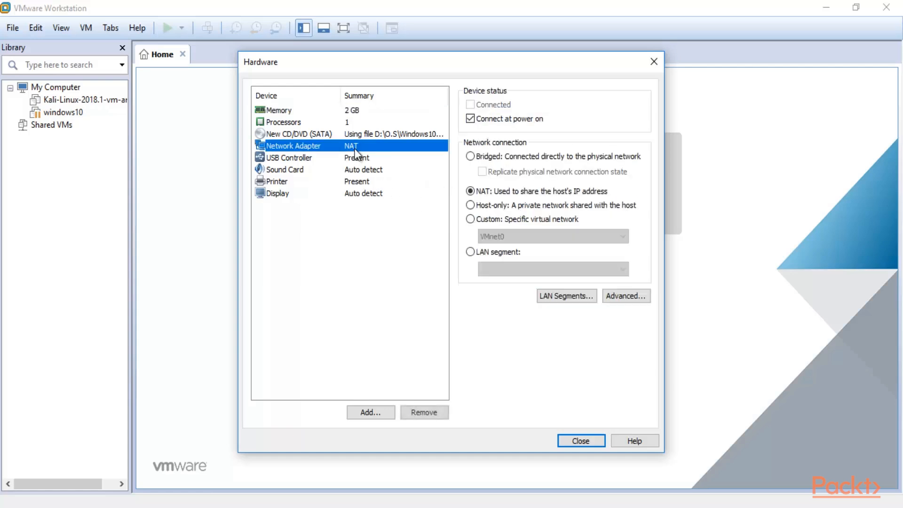
click(478, 157)
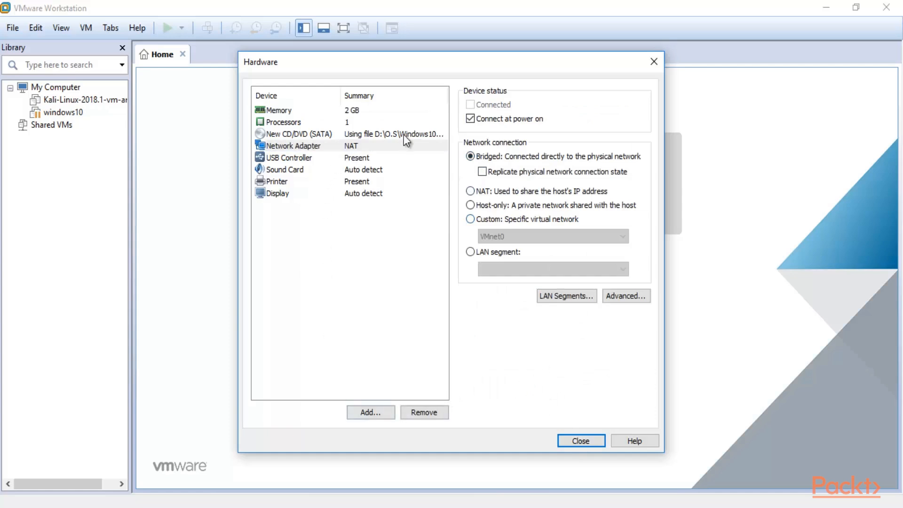
click(578, 441)
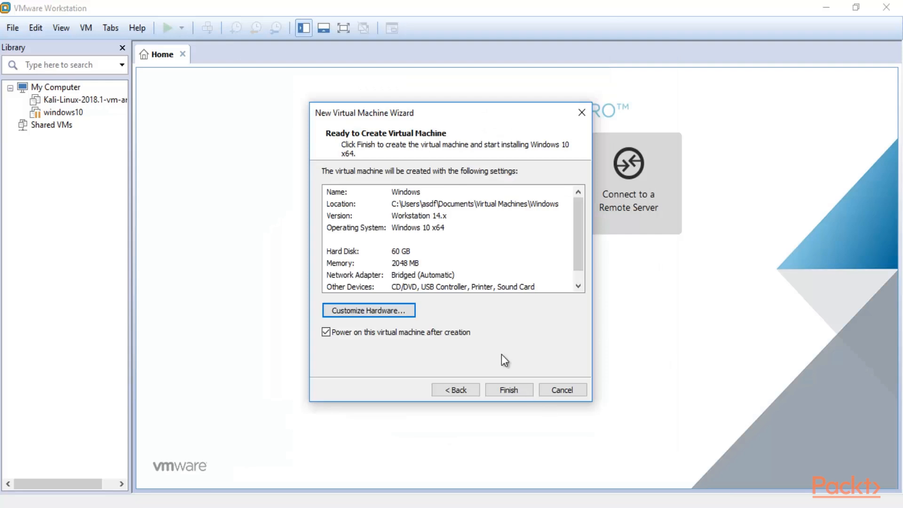
click(500, 389)
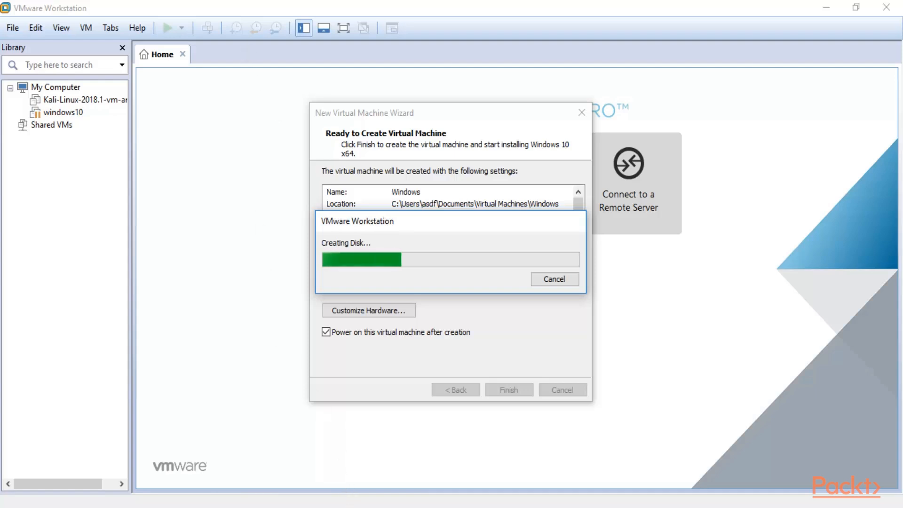
Step: Open the VMware virtual machine configuration file from the Kali-Linux-2018.2-vm-amd64 folder in VMware Workstation and power on that virtual machine
click(339, 507)
click(168, 234)
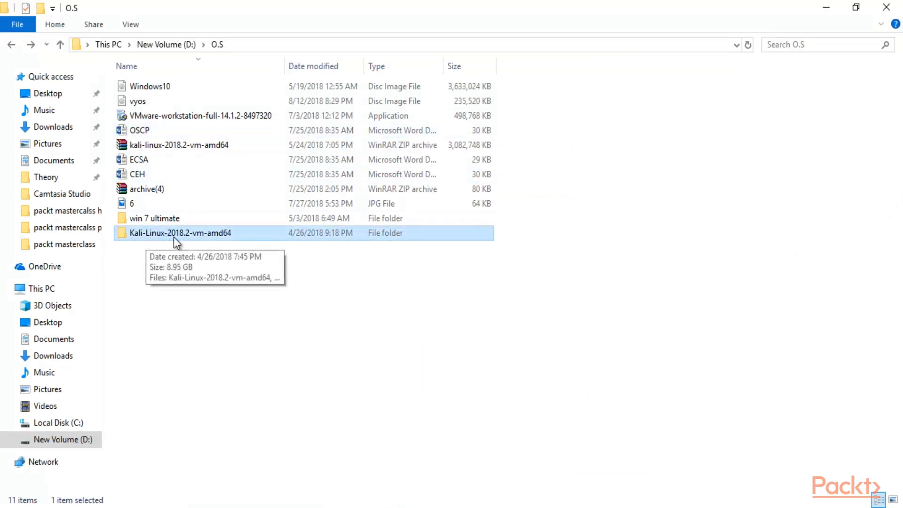
double_click(233, 233)
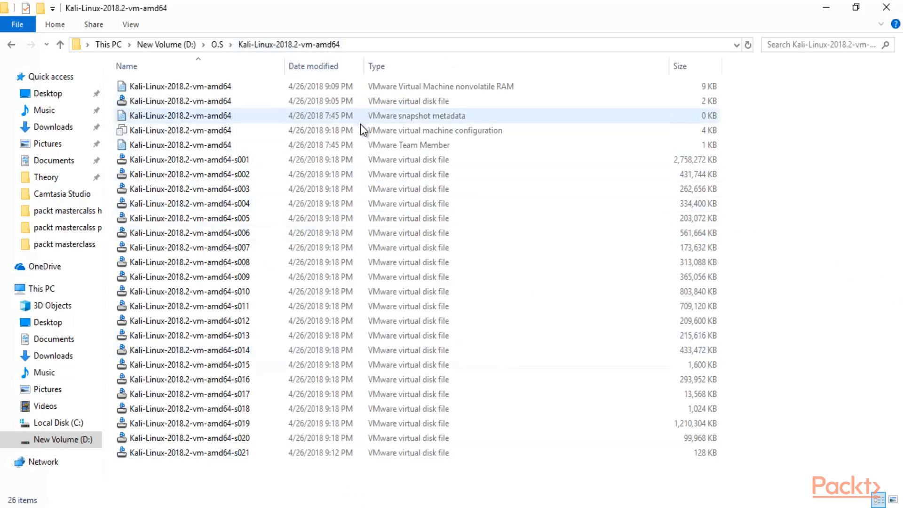
click(427, 131)
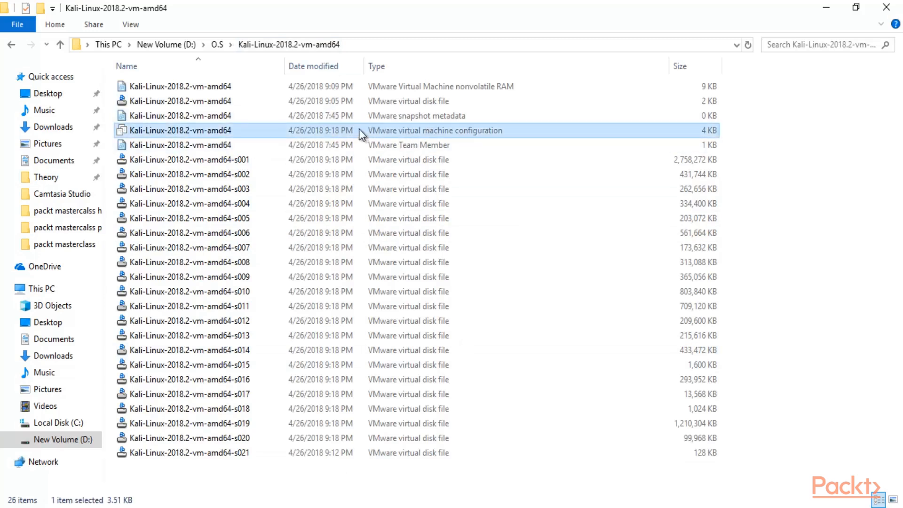
double_click(464, 130)
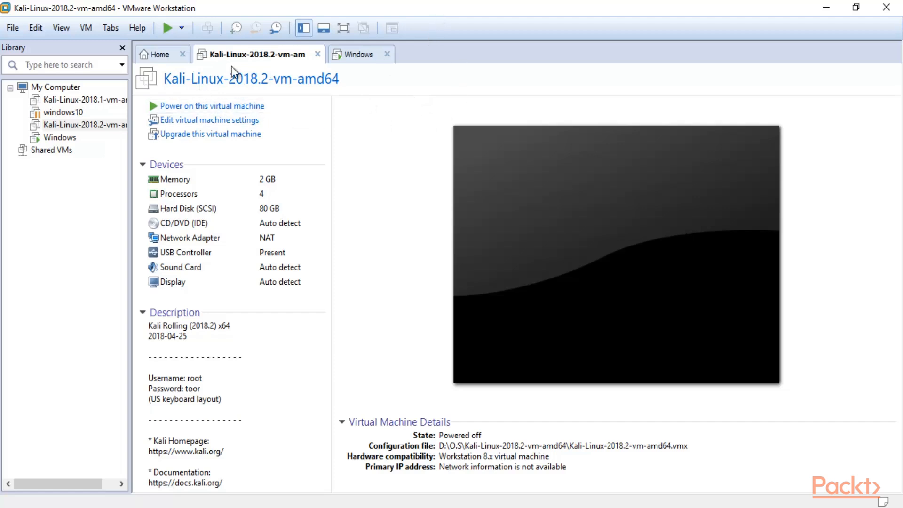
click(218, 106)
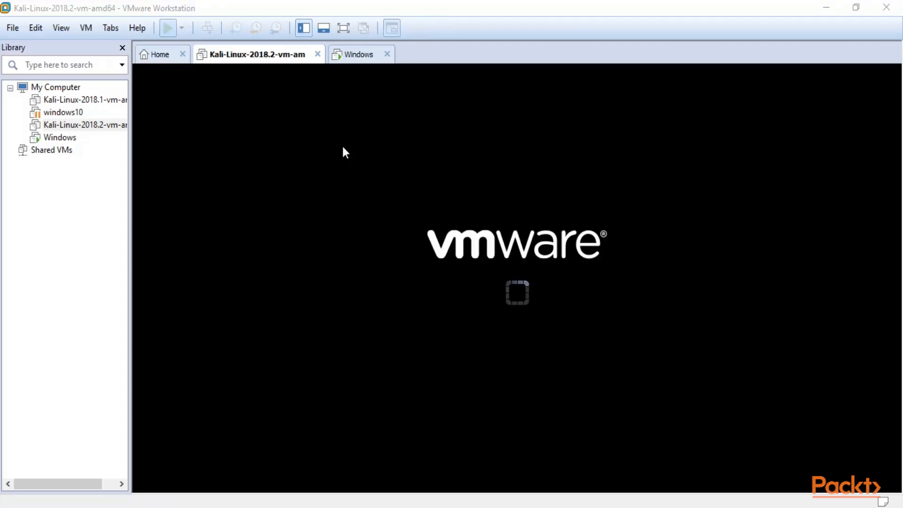
Step: Sign in to Kali Linux with the username root and the account password
click(484, 303)
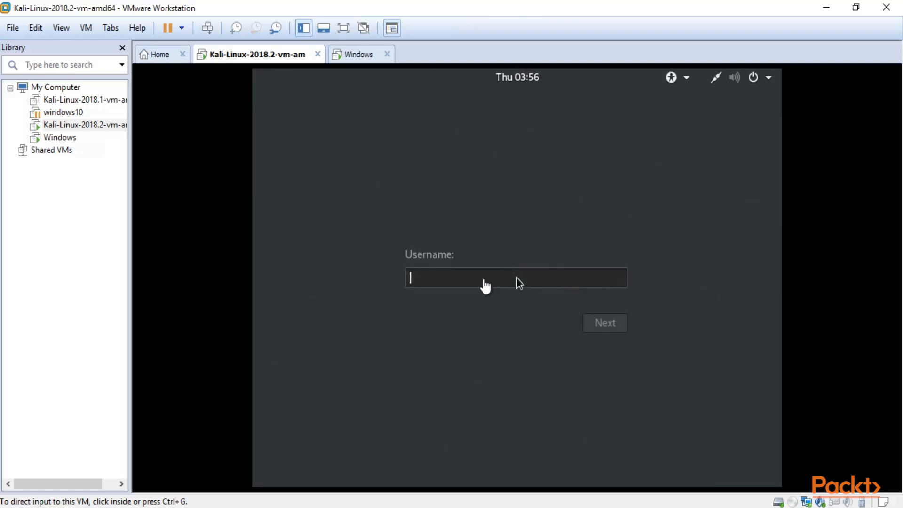
click(481, 279)
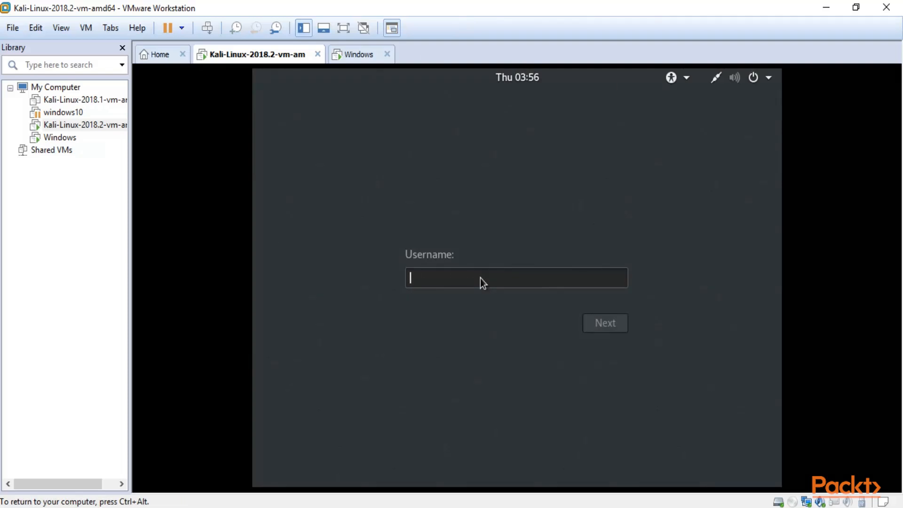
text(root)
key(Return)
text(toor)
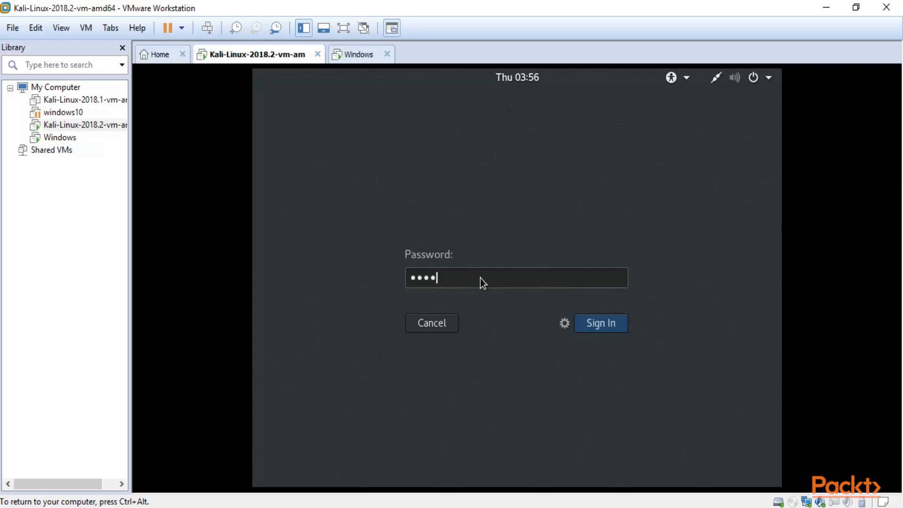
key(Return)
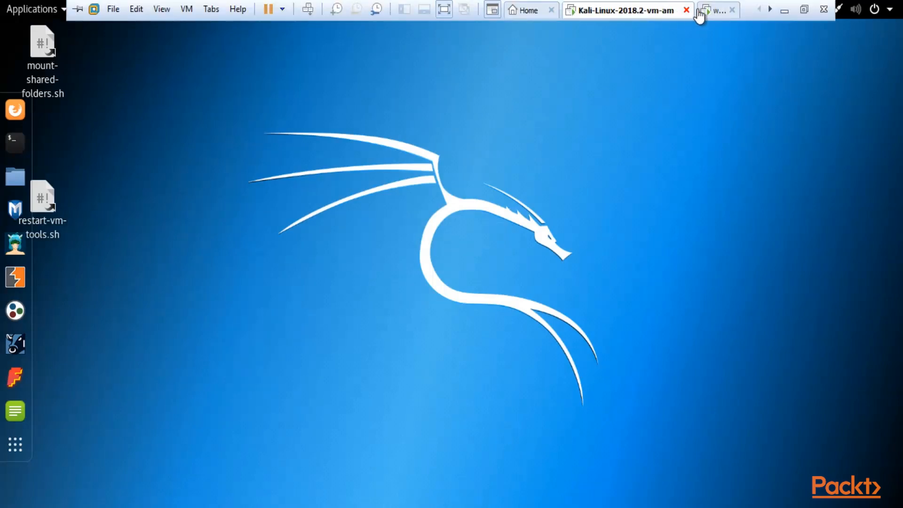
Step: View the Windows virtual machine's desktop and return to the Kali Linux virtual machine
click(710, 11)
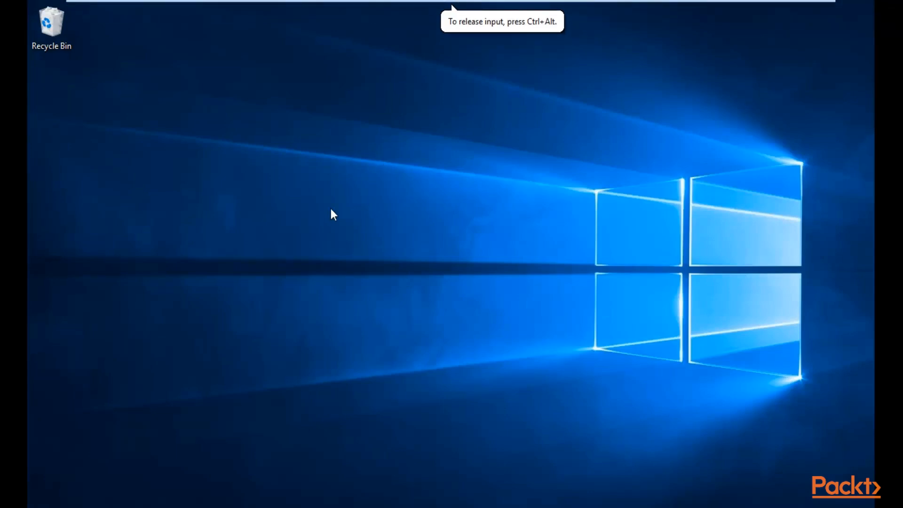
mouse_move(452, 3)
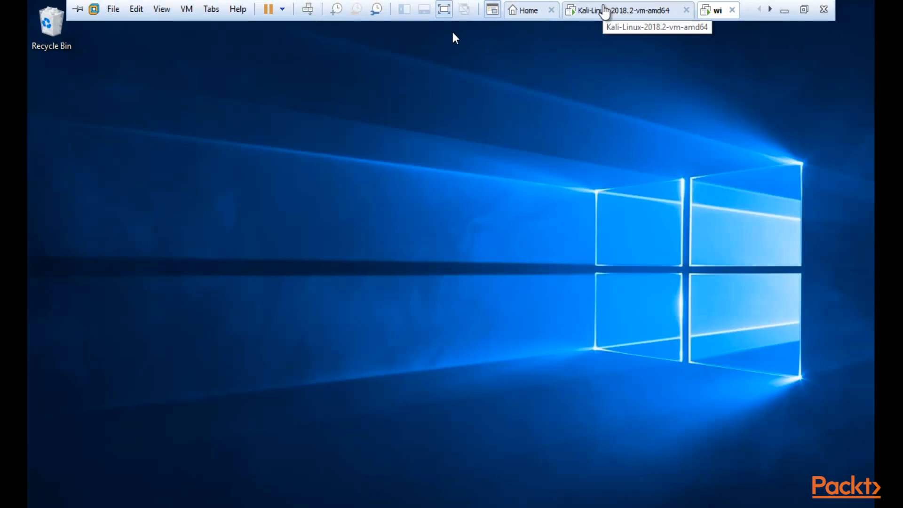
click(605, 10)
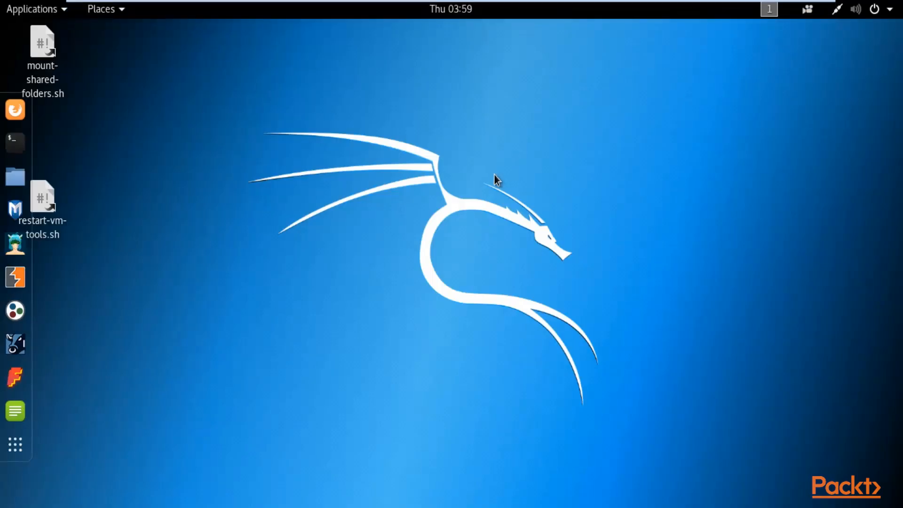